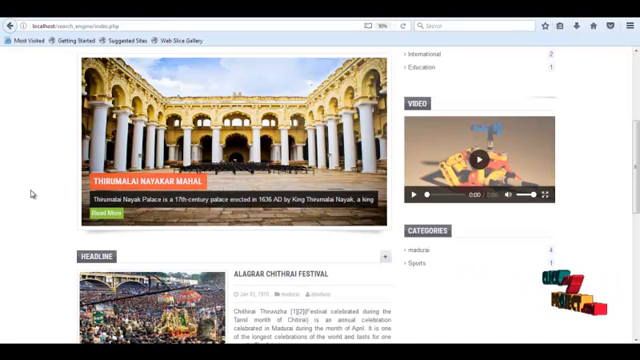
pyautogui.scroll(5, 32, 194)
pyautogui.scroll(-3, 37, 193)
pyautogui.scroll(-4, 37, 193)
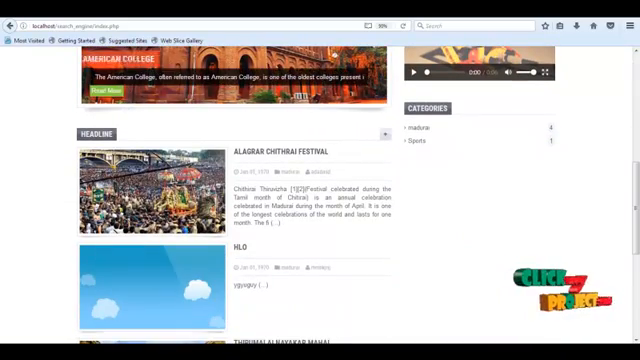
pyautogui.scroll(4, 59, 227)
pyautogui.scroll(4, 59, 227)
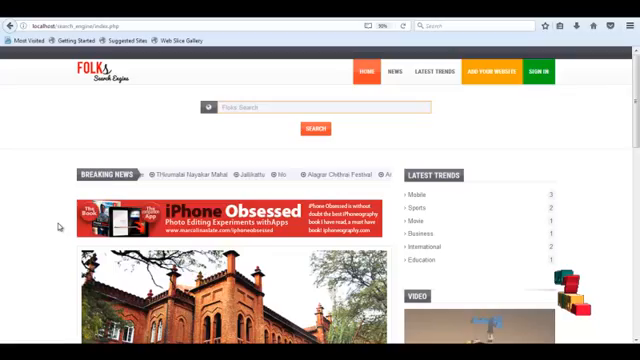
pyautogui.scroll(-8, 59, 227)
pyautogui.scroll(-2, 59, 227)
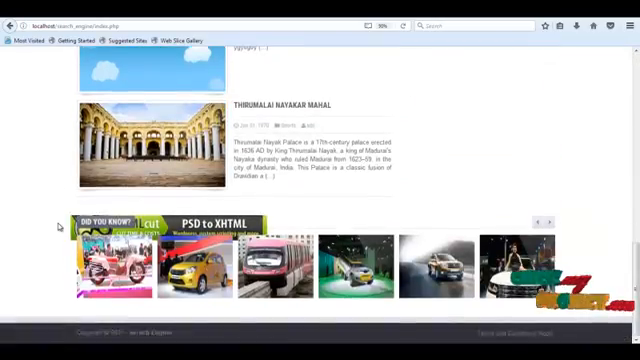
pyautogui.scroll(5, 59, 227)
pyautogui.scroll(5, 59, 227)
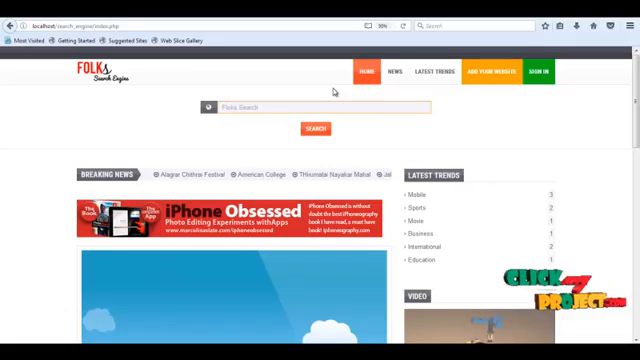
pyautogui.scroll(-5, 334, 92)
pyautogui.scroll(-5, 334, 92)
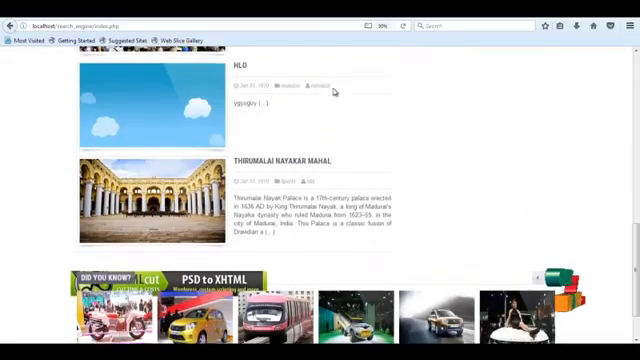
pyautogui.scroll(-2, 334, 92)
pyautogui.scroll(8, 334, 92)
pyautogui.scroll(5, 334, 92)
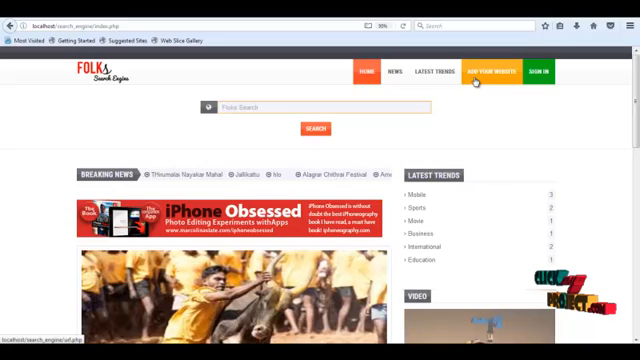
# Step: Submit the Add Your Website form with the Address and other fields left empty
pyautogui.click(476, 76)
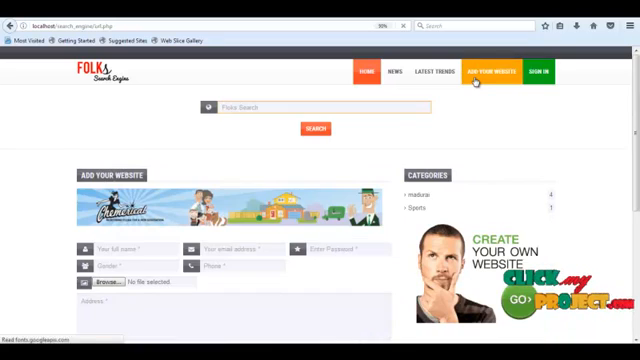
pyautogui.scroll(-2, 280, 220)
pyautogui.scroll(-2, 152, 237)
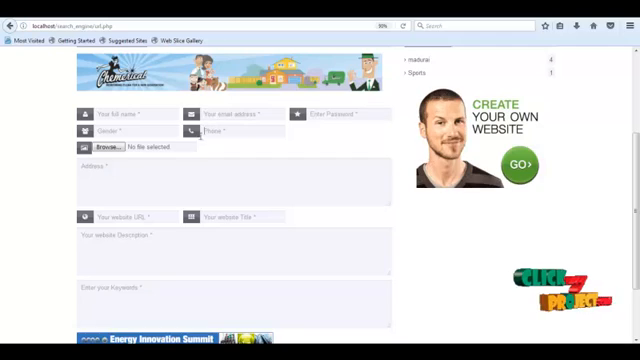
pyautogui.click(116, 177)
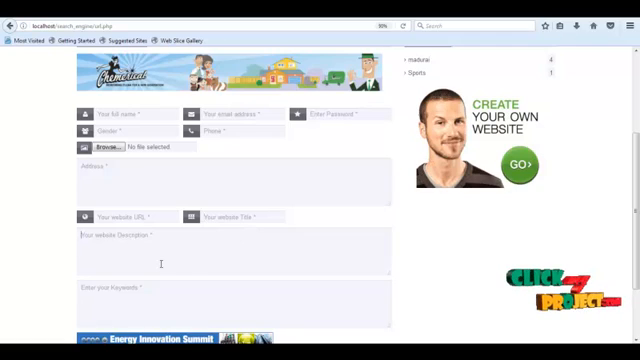
pyautogui.scroll(-2, 160, 263)
pyautogui.scroll(-1, 150, 230)
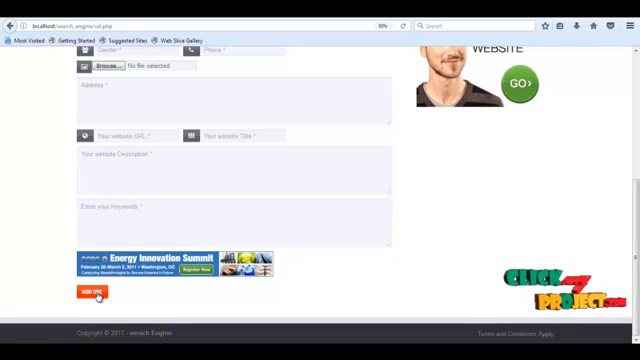
pyautogui.click(92, 293)
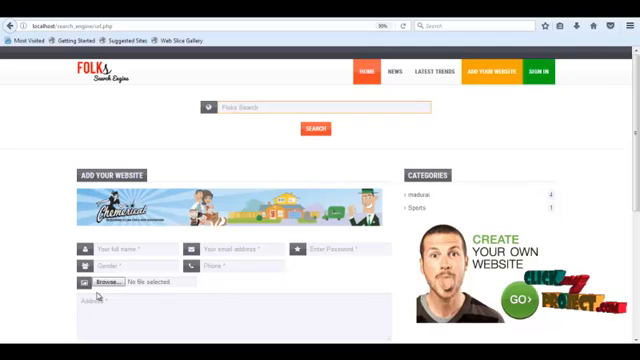
# Step: Show the News page listing articles down to American College with page numbers
pyautogui.click(393, 77)
pyautogui.scroll(-5, 135, 167)
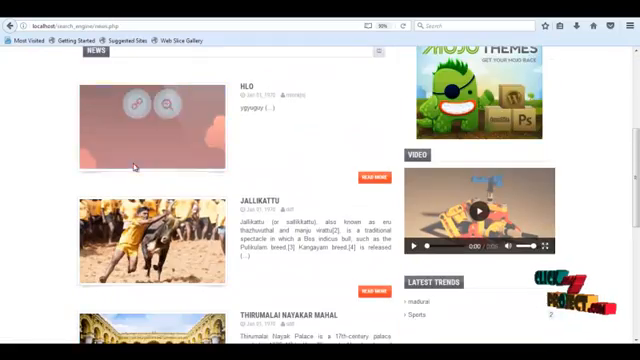
pyautogui.scroll(-5, 135, 167)
pyautogui.scroll(-3, 25, 194)
pyautogui.scroll(2, 25, 194)
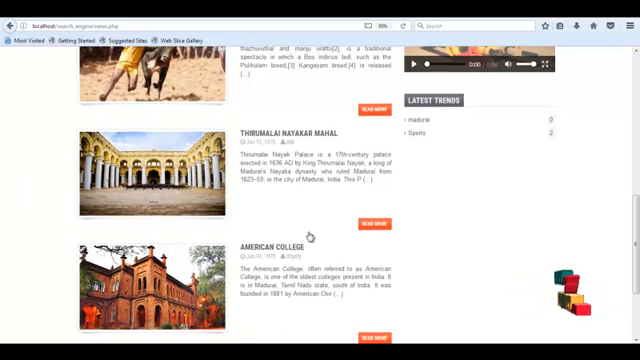
pyautogui.scroll(-3, 298, 238)
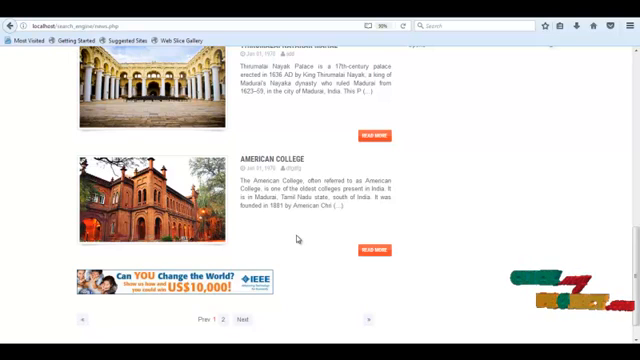
# Step: View the American College article, select its description paragraph, and return to the news list
pyautogui.click(272, 159)
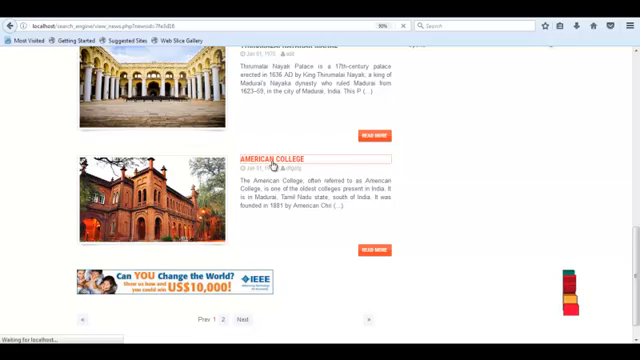
pyautogui.scroll(-3, 180, 145)
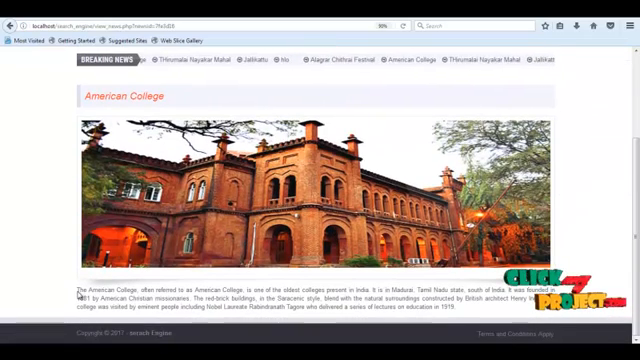
pyautogui.moveTo(77, 289); pyautogui.dragTo(483, 310)
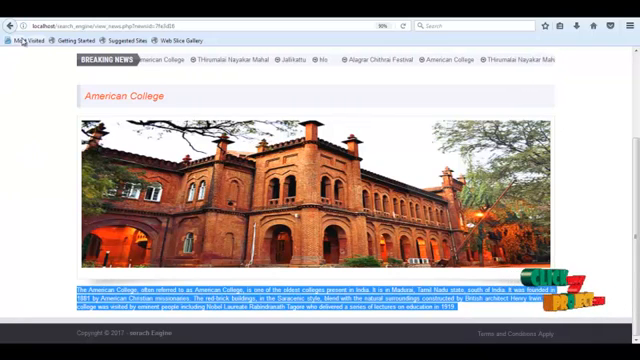
pyautogui.click(10, 25)
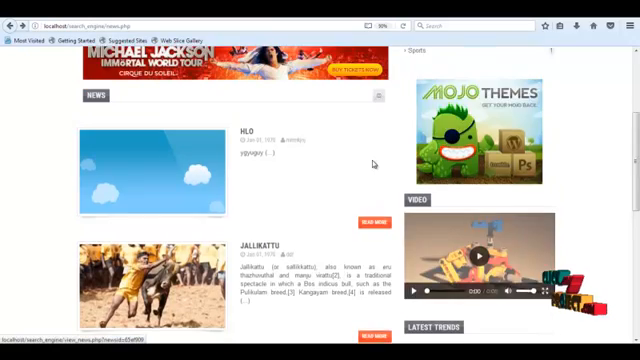
pyautogui.scroll(5, 373, 163)
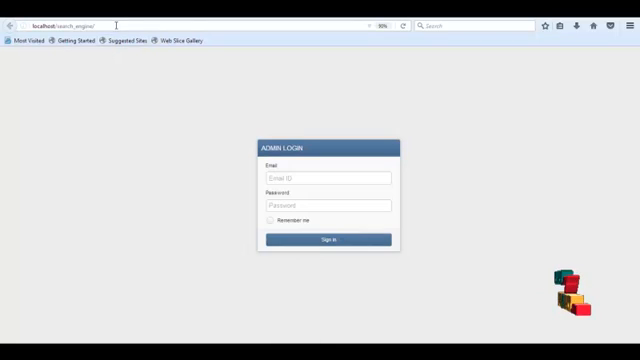
# Step: Navigate to the admin login page by appending admin to the site URL
pyautogui.click(116, 25)
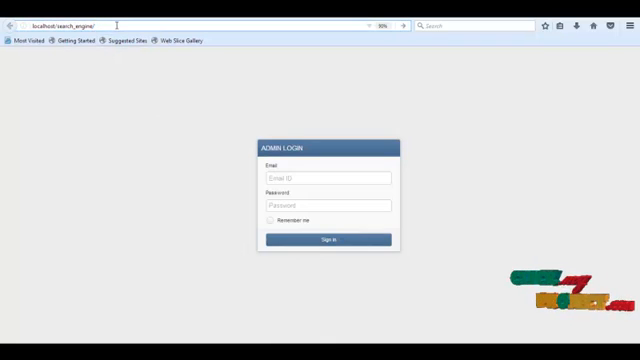
pyautogui.write('admin')
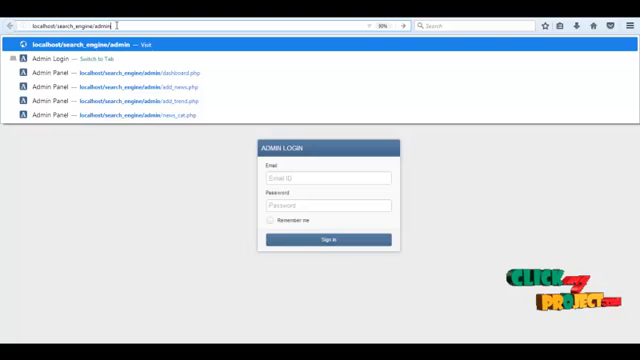
pyautogui.press('Return')
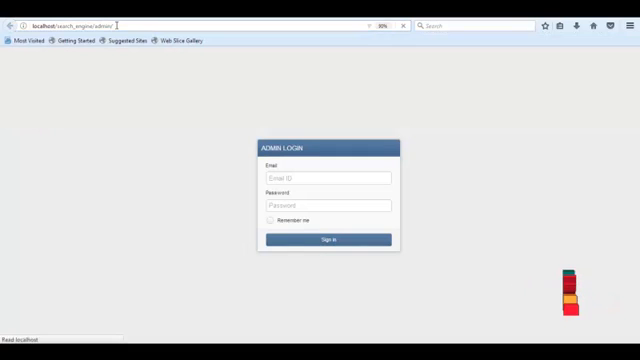
# Step: Sign in as admin with the suggested email and password, reaching the website-requests dashboard
pyautogui.click(316, 180)
pyautogui.write('admin')
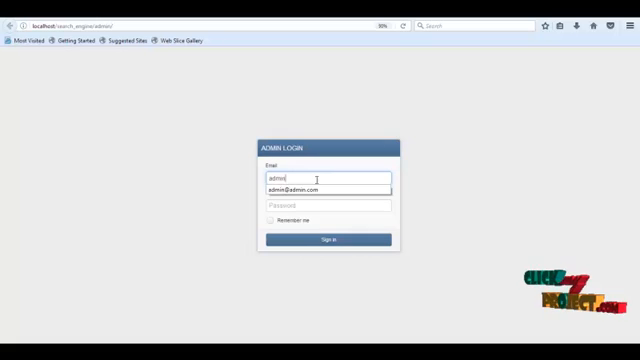
pyautogui.click(300, 189)
pyautogui.click(285, 205)
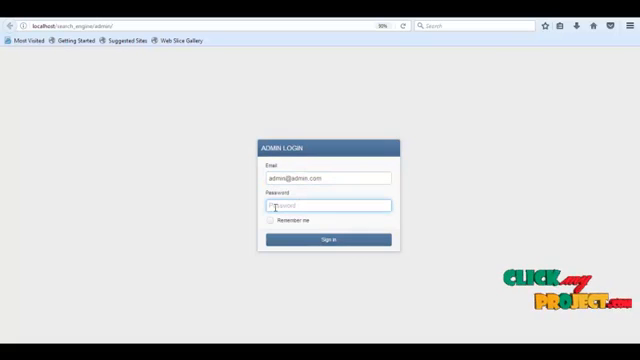
pyautogui.write('ad')
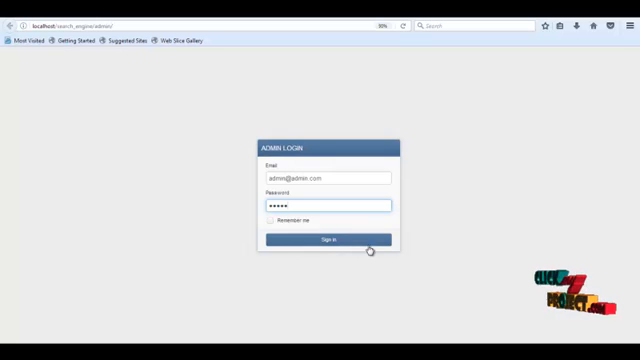
pyautogui.click(321, 241)
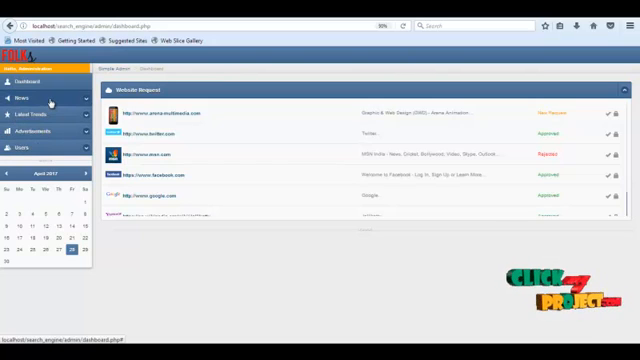
# Step: Expand the News section of the admin sidebar to reveal its category and add pages
pyautogui.click(50, 100)
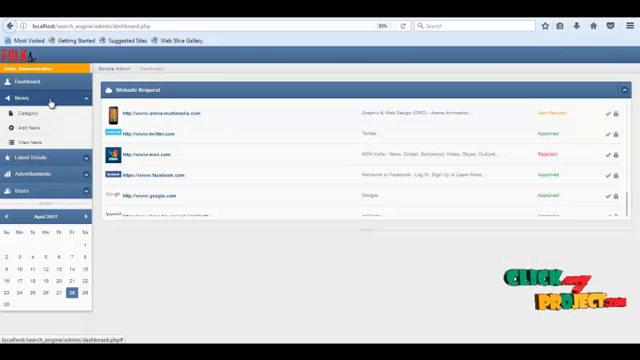
pyautogui.click(50, 100)
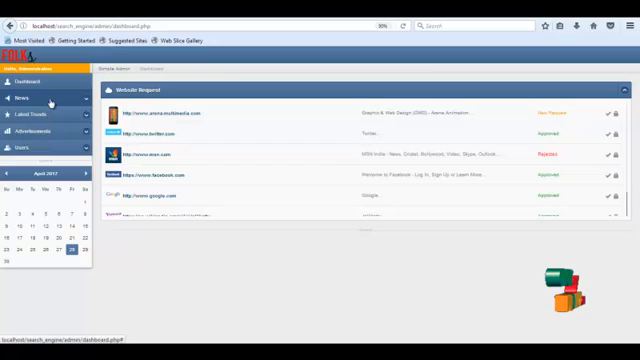
pyautogui.click(50, 101)
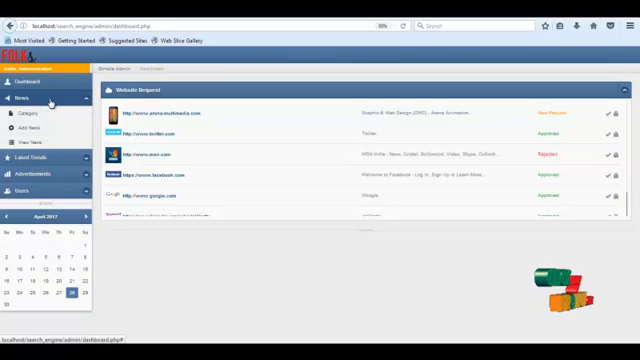
# Step: Add a news category named demo via Quick Save on the category page
pyautogui.click(27, 113)
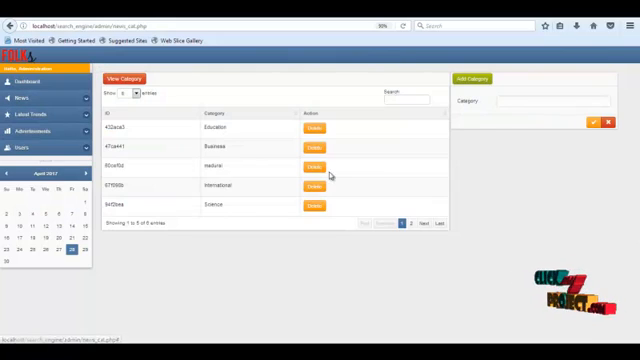
pyautogui.click(507, 101)
pyautogui.write('demo')
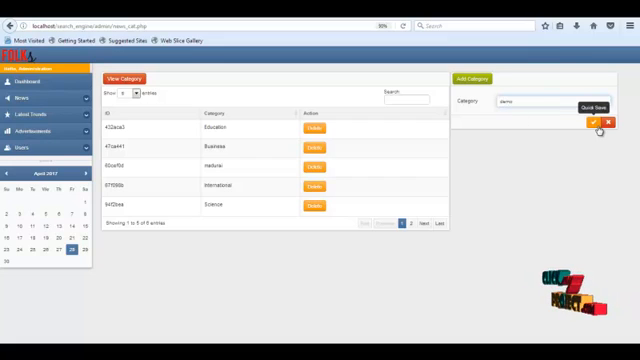
pyautogui.click(595, 122)
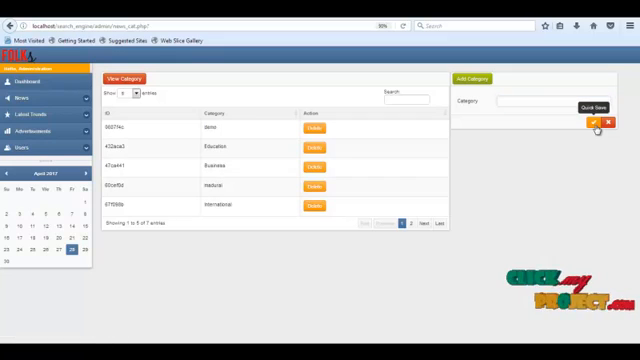
# Step: Go to the Add News form under the News menu
pyautogui.click(68, 99)
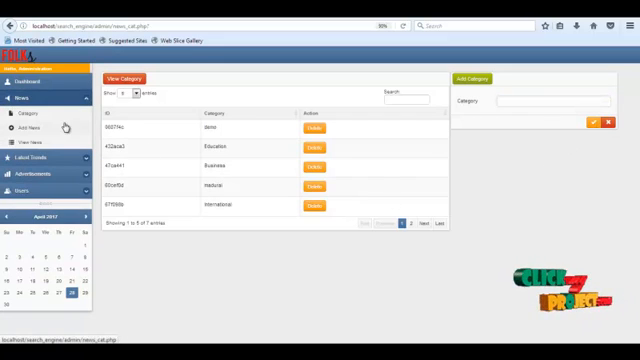
pyautogui.click(63, 127)
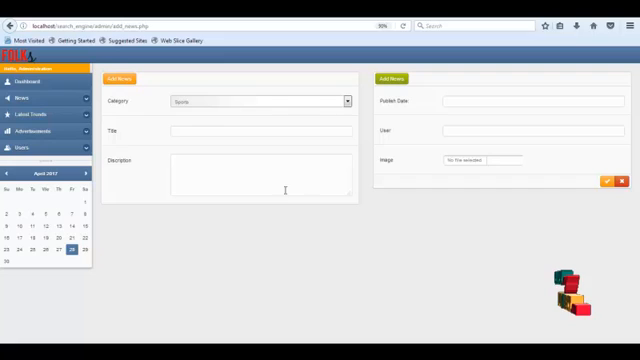
# Step: Choose the Sports category and fill the article title jumping and its description
pyautogui.click(347, 101)
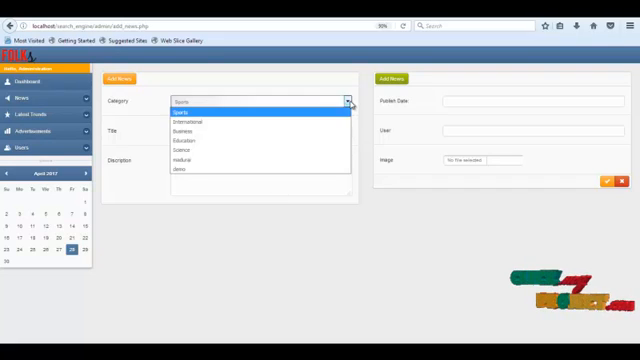
pyautogui.click(200, 165)
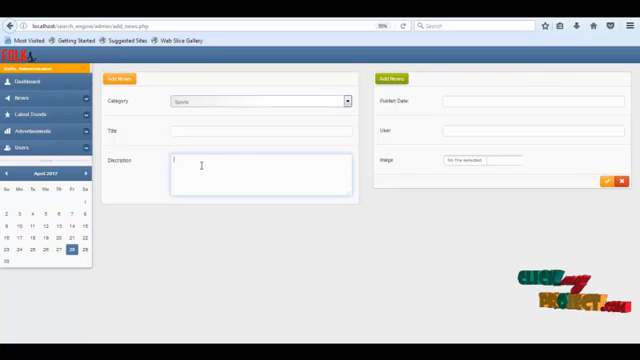
pyautogui.click(198, 133)
pyautogui.write('jumping')
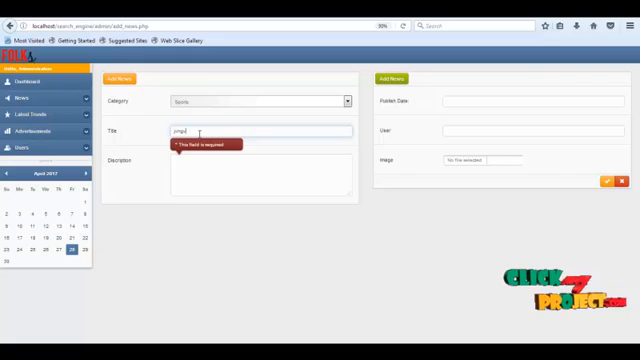
pyautogui.click(197, 160)
pyautogui.write('hgjg')
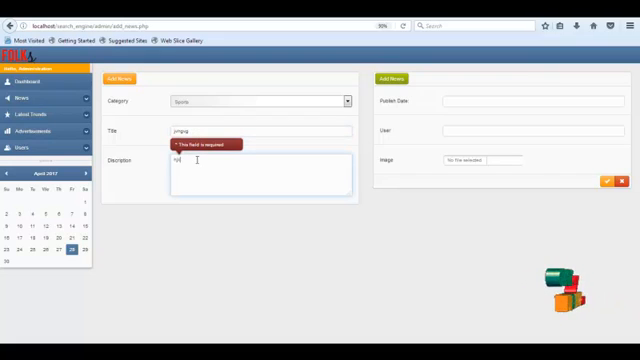
# Step: Set publish date 20/01/2017 and user, attach the hybrid cloud image, and save the article
pyautogui.click(460, 102)
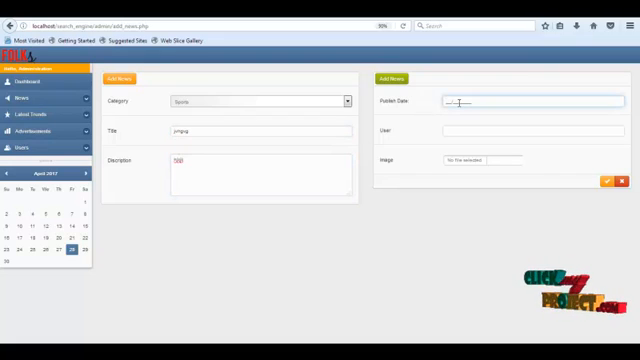
pyautogui.write('20/2')
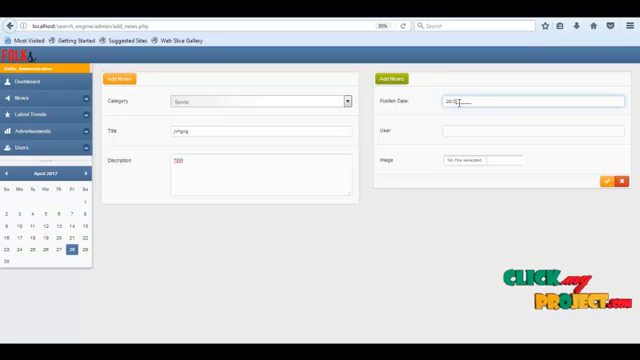
pyautogui.write('17/01/1')
pyautogui.write('7')
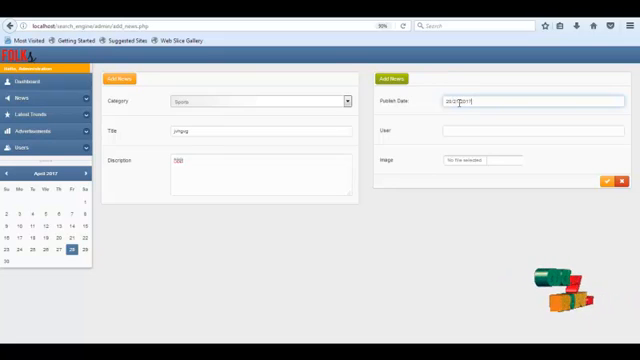
pyautogui.click(451, 131)
pyautogui.write('ha')
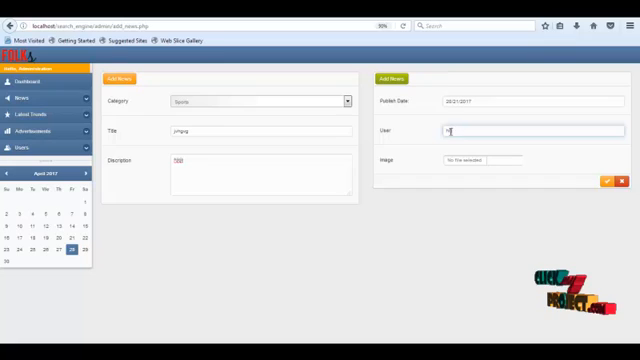
pyautogui.write('rpin')
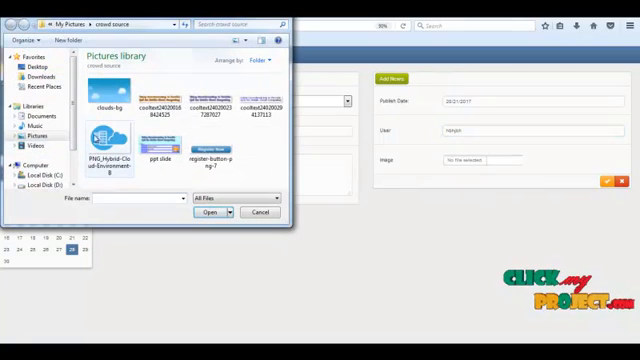
pyautogui.click(108, 150)
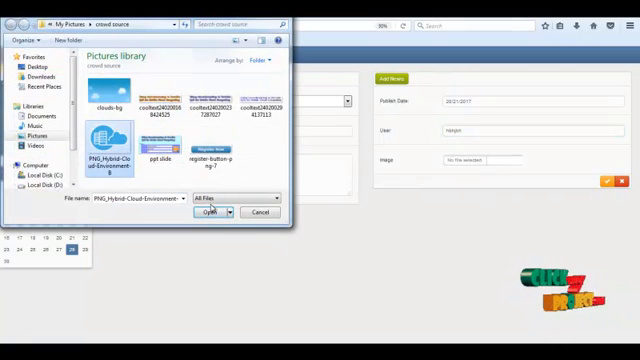
pyautogui.click(209, 212)
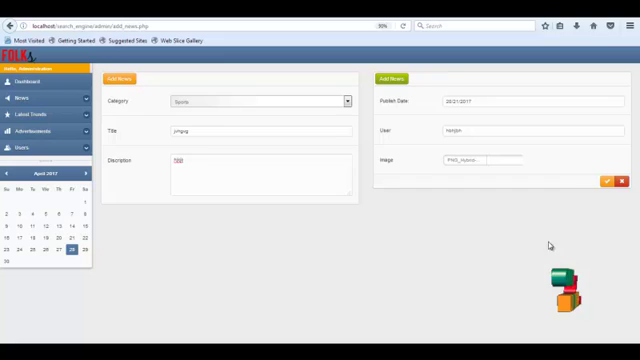
pyautogui.click(607, 184)
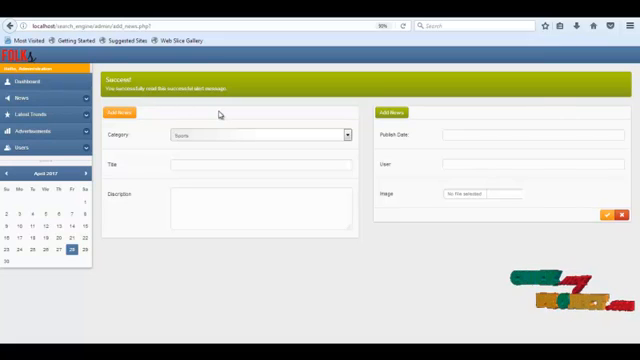
# Step: Expand the Latest Trends section of the admin sidebar
pyautogui.click(72, 116)
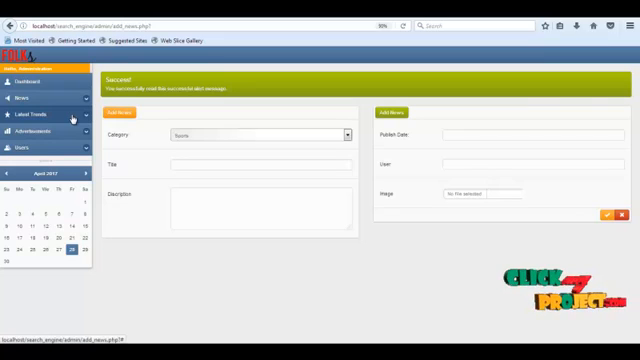
pyautogui.click(72, 116)
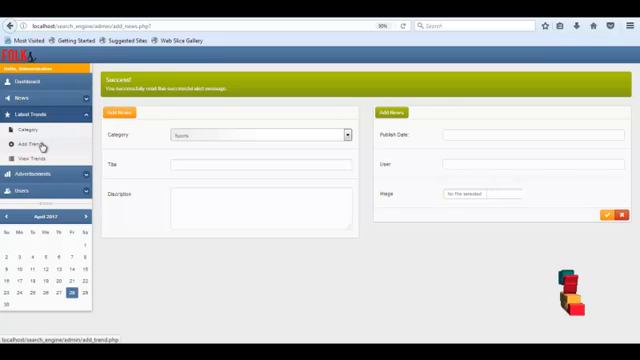
# Step: Attempt Quick Save of an empty trend category on the Latest Trends category page
pyautogui.click(29, 129)
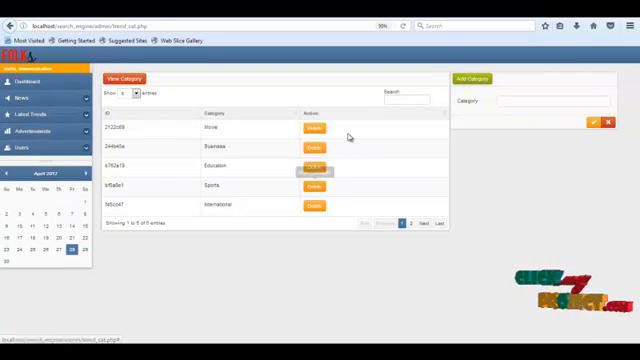
pyautogui.click(517, 101)
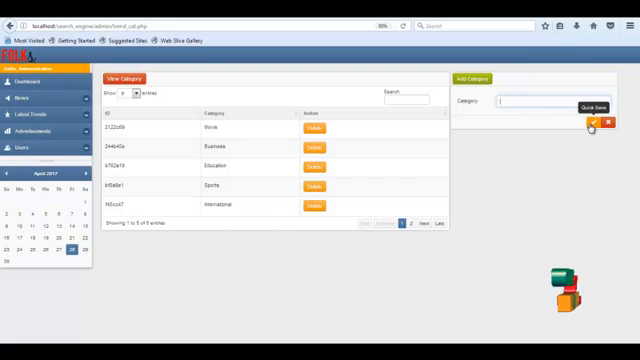
pyautogui.click(593, 122)
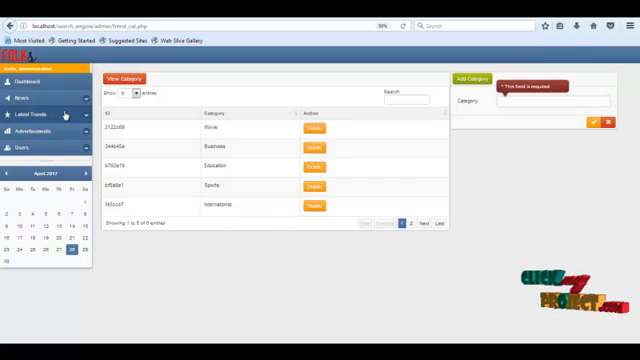
# Step: Go to the Add Trends form under Latest Trends
pyautogui.click(45, 114)
pyautogui.click(35, 144)
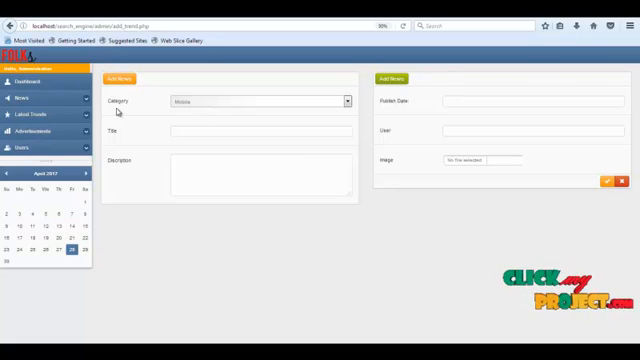
# Step: Browse the trend Category dropdown and keep Mobile selected
pyautogui.click(323, 102)
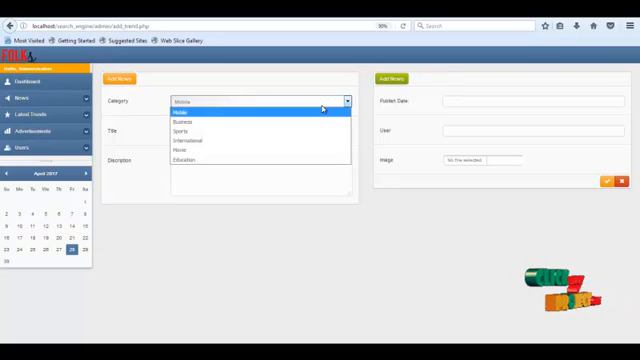
pyautogui.click(219, 192)
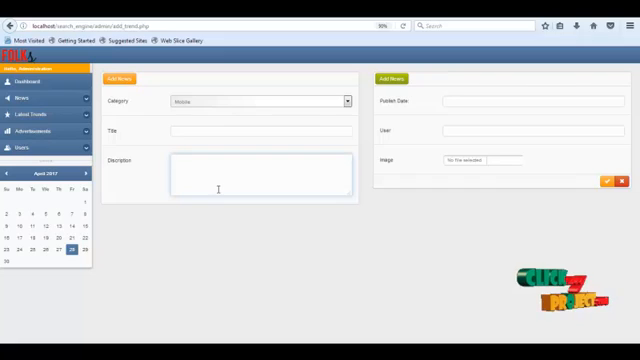
pyautogui.click(340, 102)
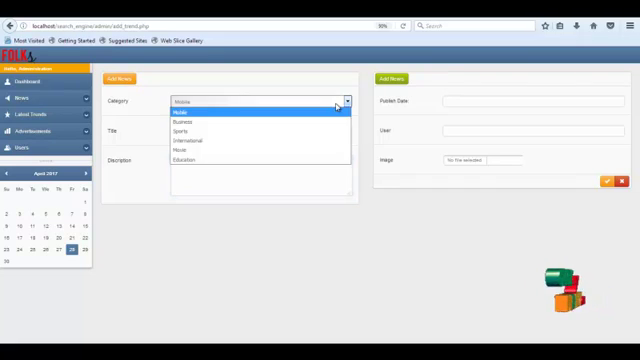
pyautogui.click(254, 178)
# Step: Leave Title, Description, Publish Date and User empty to trigger required warnings, then expand Advertisements
pyautogui.click(244, 130)
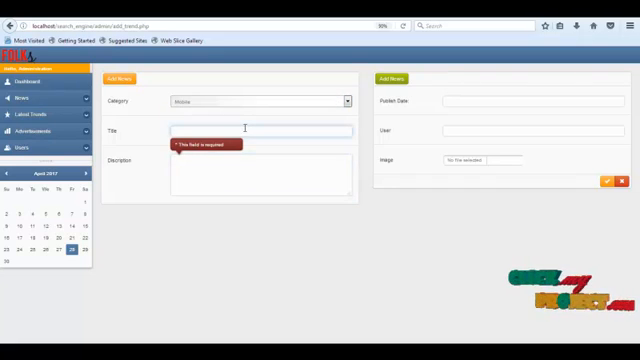
pyautogui.click(244, 130)
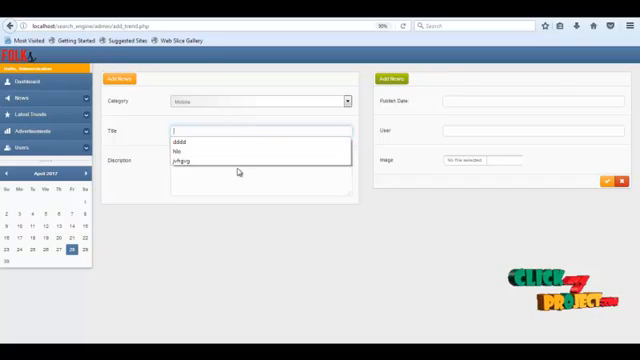
pyautogui.click(279, 168)
pyautogui.click(490, 102)
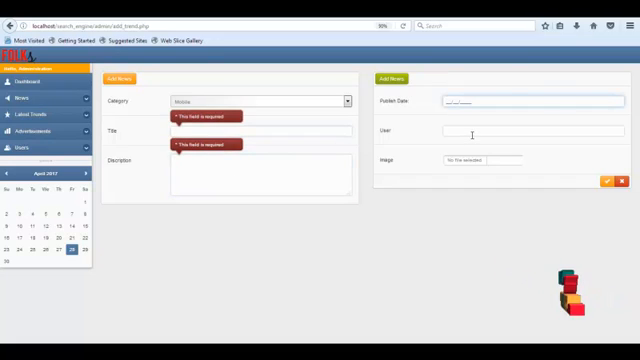
pyautogui.click(471, 134)
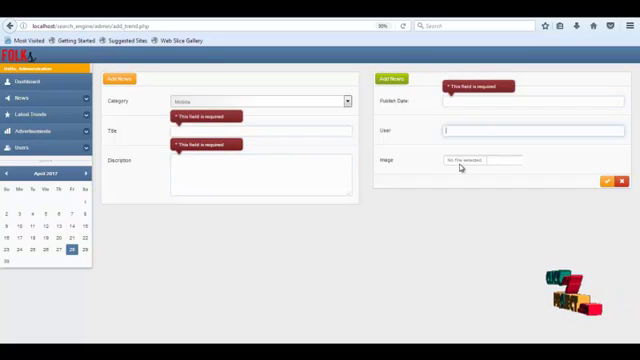
pyautogui.click(607, 181)
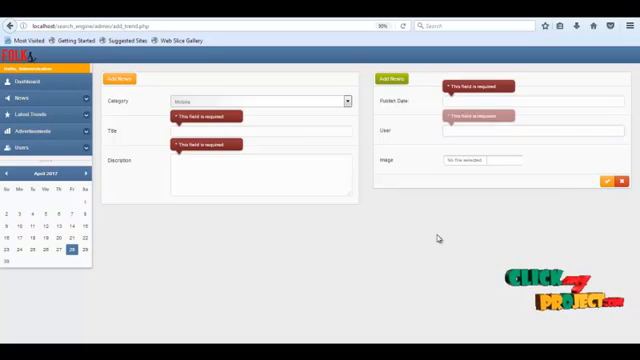
pyautogui.click(60, 134)
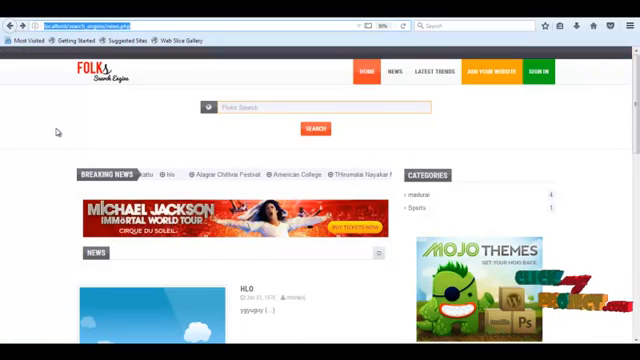
# Step: Search for jallikattu via the 'jal' suggestion, returning one Wikipedia result
pyautogui.click(56, 132)
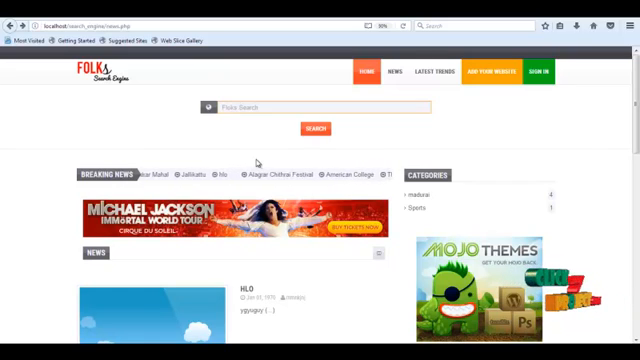
pyautogui.click(242, 108)
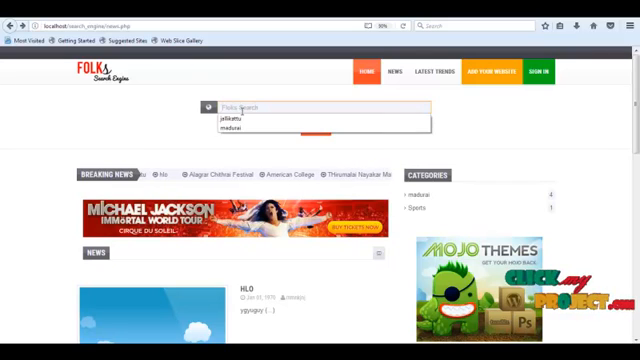
pyautogui.write('jallikattu')
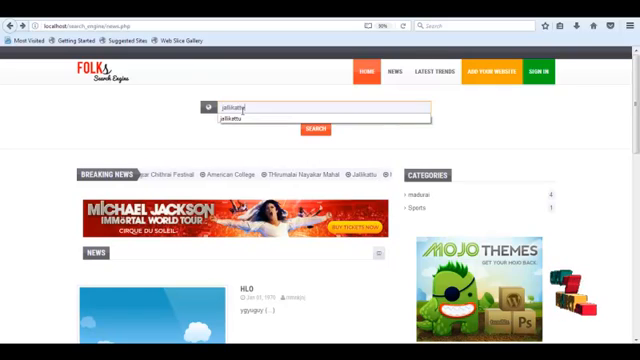
pyautogui.click(245, 118)
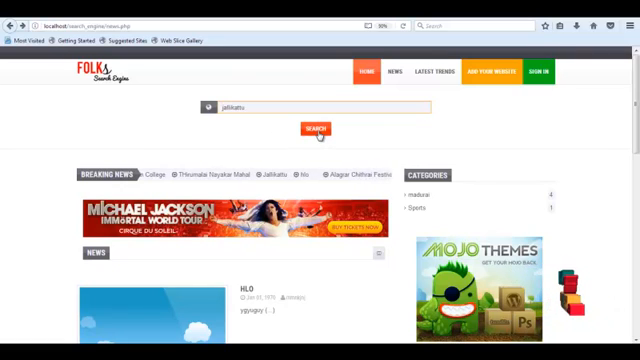
pyautogui.click(319, 134)
pyautogui.scroll(-2, 140, 120)
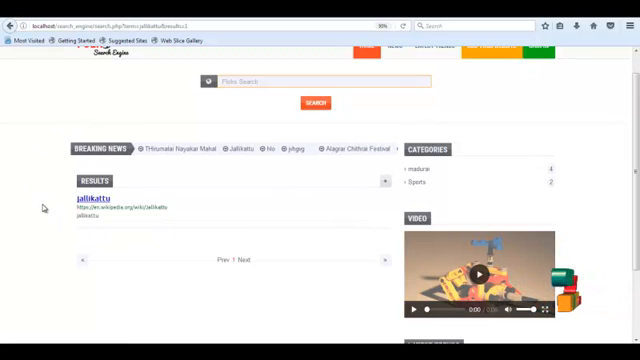
# Step: Follow the jallikattu result to its Wikipedia article
pyautogui.click(100, 203)
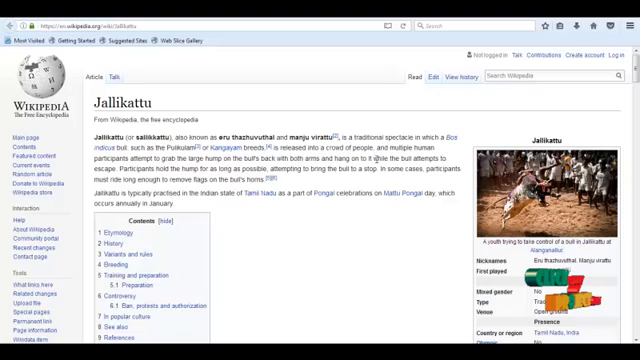
pyautogui.scroll(-2, 290, 250)
pyautogui.scroll(-1, 290, 250)
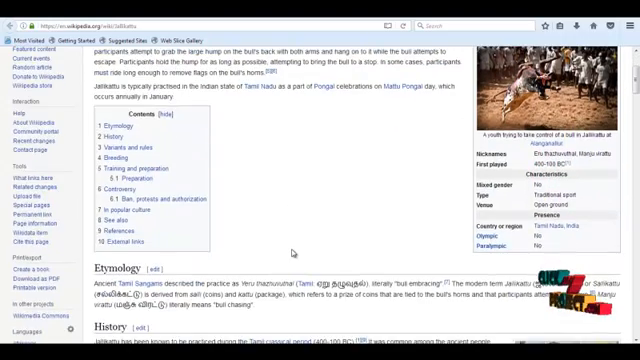
pyautogui.scroll(3, 290, 250)
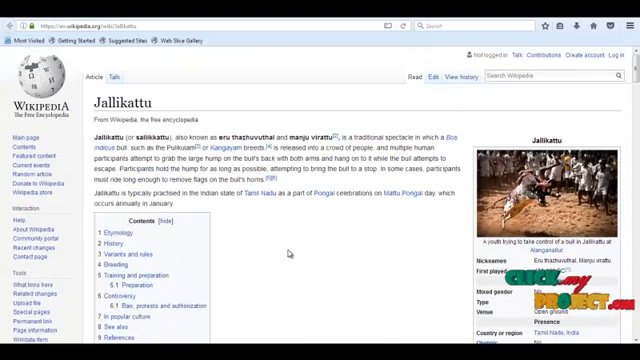
pyautogui.scroll(-3, 289, 253)
pyautogui.scroll(-3, 289, 253)
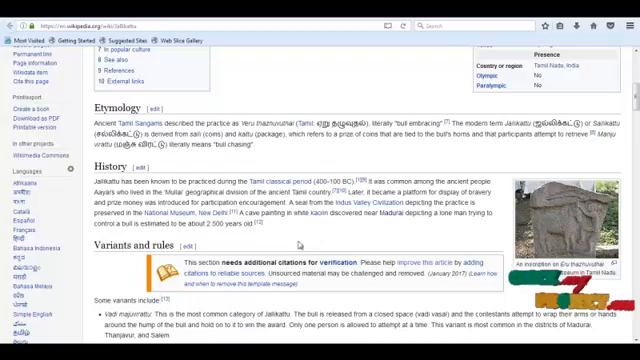
pyautogui.scroll(-2, 299, 245)
pyautogui.scroll(-2, 299, 245)
pyautogui.scroll(-4, 299, 245)
pyautogui.scroll(-4, 299, 245)
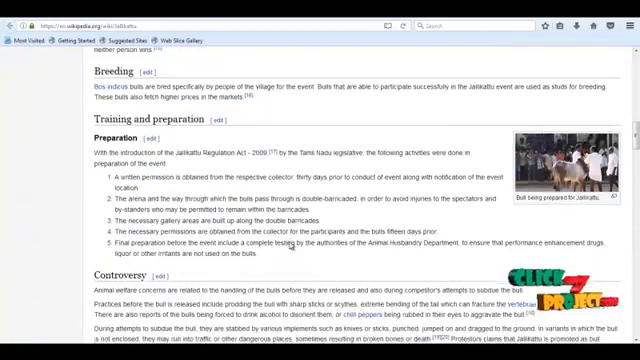
pyautogui.scroll(-5, 293, 243)
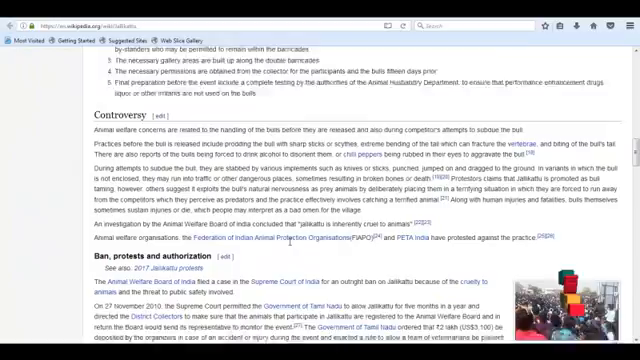
pyautogui.scroll(-2, 293, 243)
pyautogui.scroll(-6, 293, 243)
pyautogui.scroll(6, 293, 247)
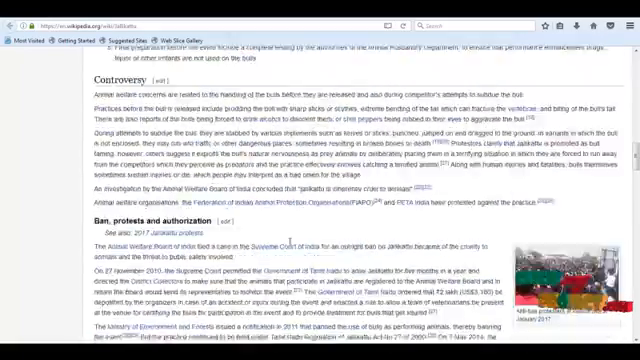
pyautogui.scroll(6, 293, 247)
pyautogui.scroll(6, 293, 247)
pyautogui.scroll(3, 293, 247)
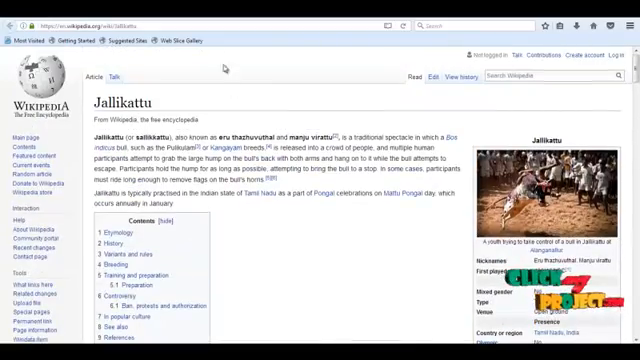
# Step: Go back from the Wikipedia article to the jallikattu results page
pyautogui.hotkey('alt', 'Left')
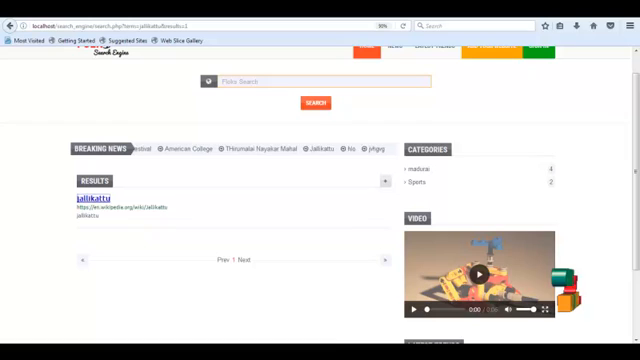